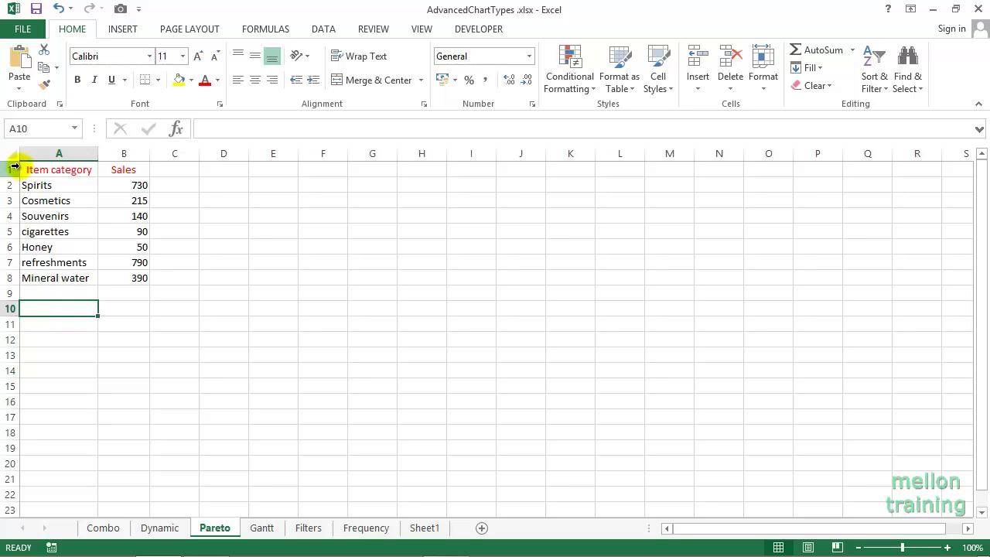
Sort the items by Sales largest to smallest, refreshments (790) first and Honey (50) last.
{"action": "left_click", "coordinate": [47, 154]}
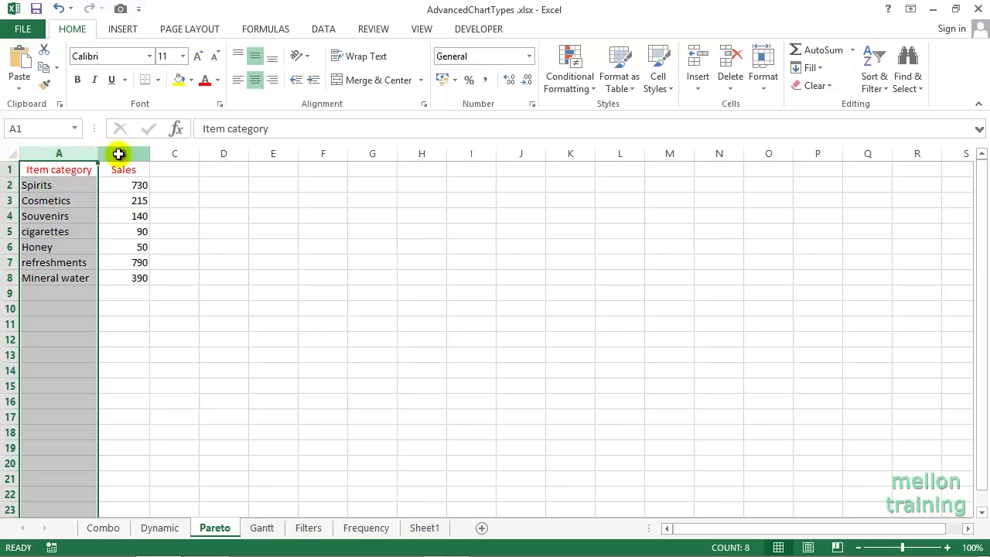
{"action": "left_click", "coordinate": [118, 154]}
{"action": "left_click", "coordinate": [57, 309]}
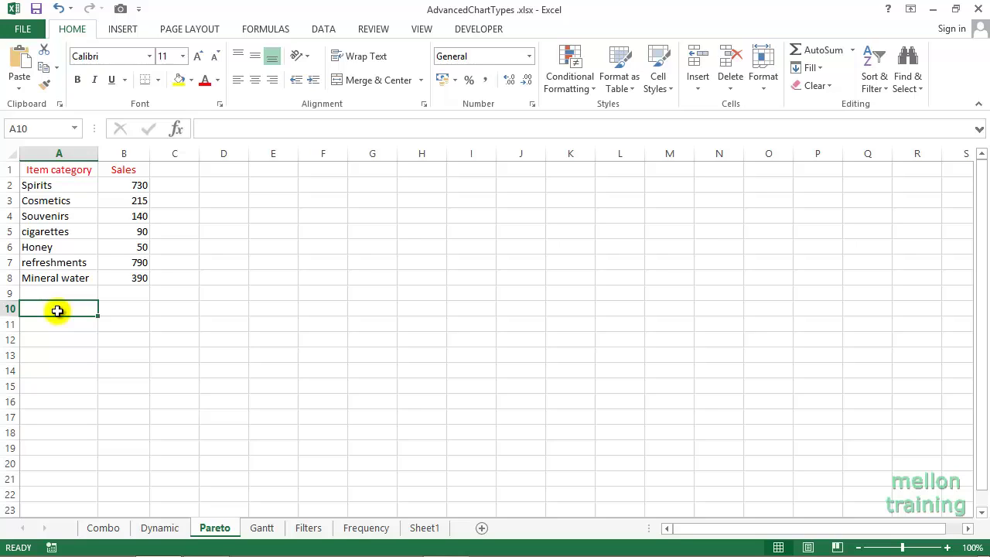
{"action": "left_click", "coordinate": [124, 214]}
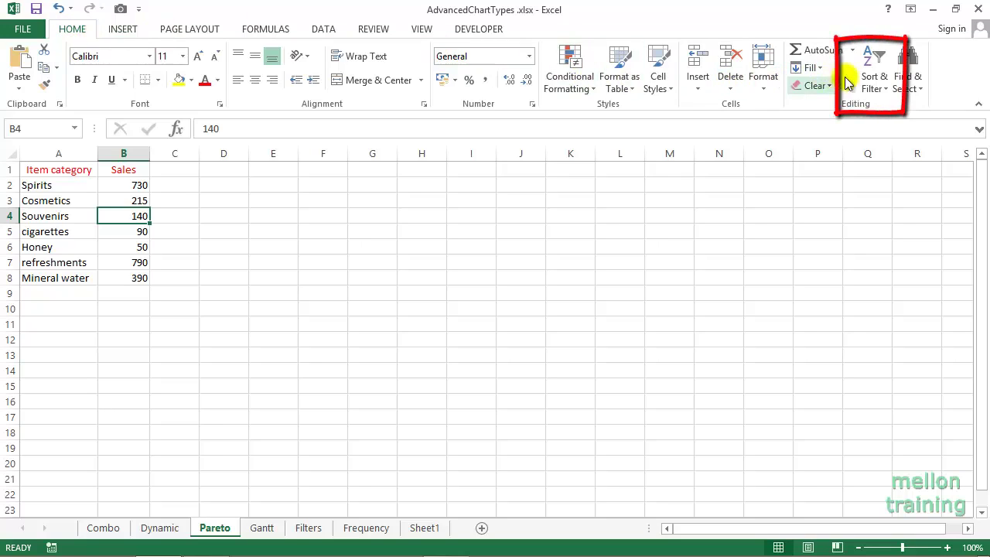
{"action": "left_click", "coordinate": [880, 86]}
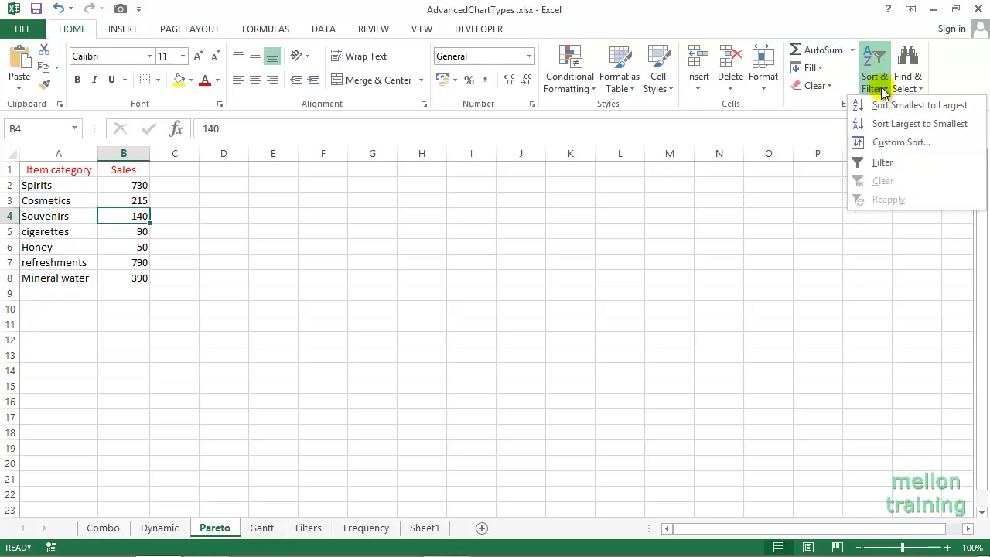
{"action": "left_click", "coordinate": [898, 129]}
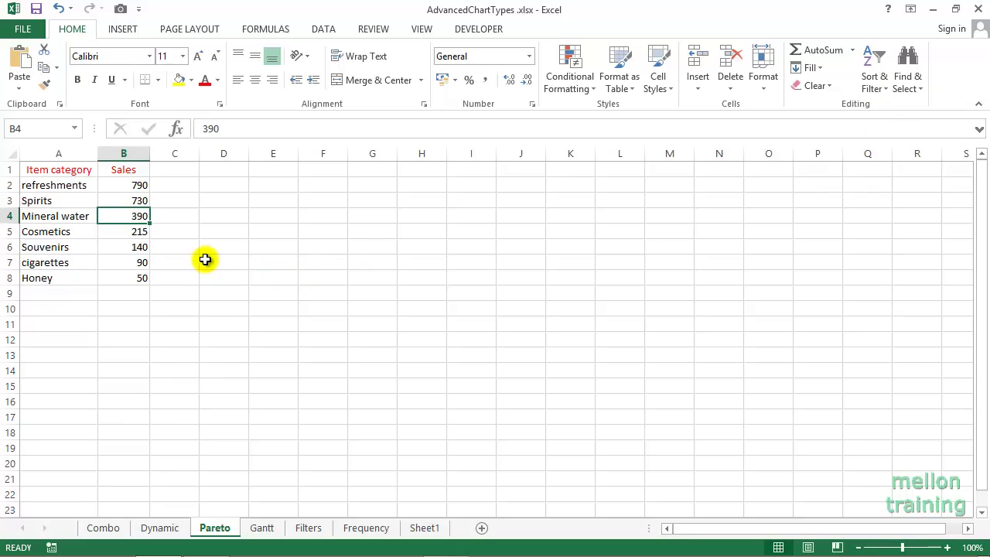
{"action": "left_click", "coordinate": [125, 294]}
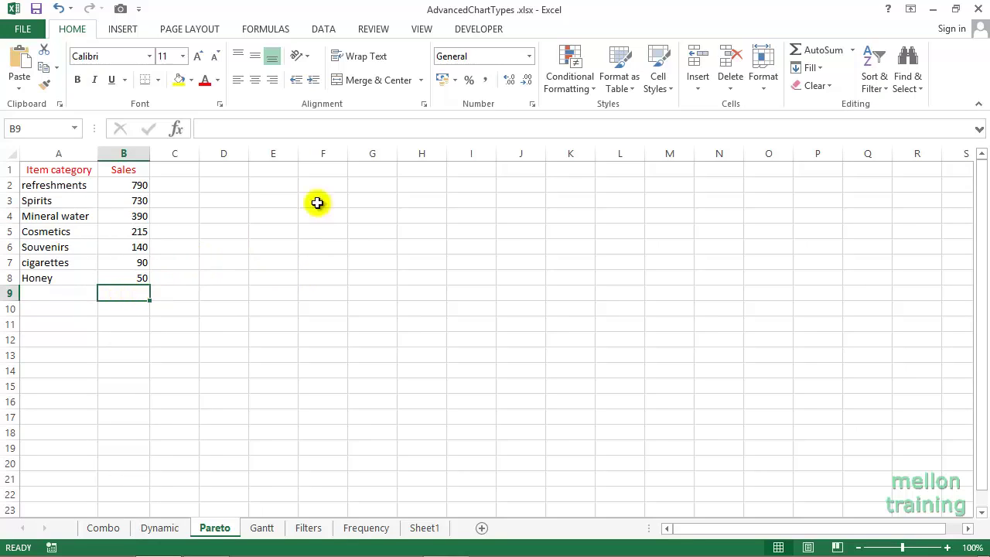
Insert an AutoSum total =SUM(B2:B8) of 2405 in B9 under the Sales figures.
{"action": "left_click", "coordinate": [808, 53]}
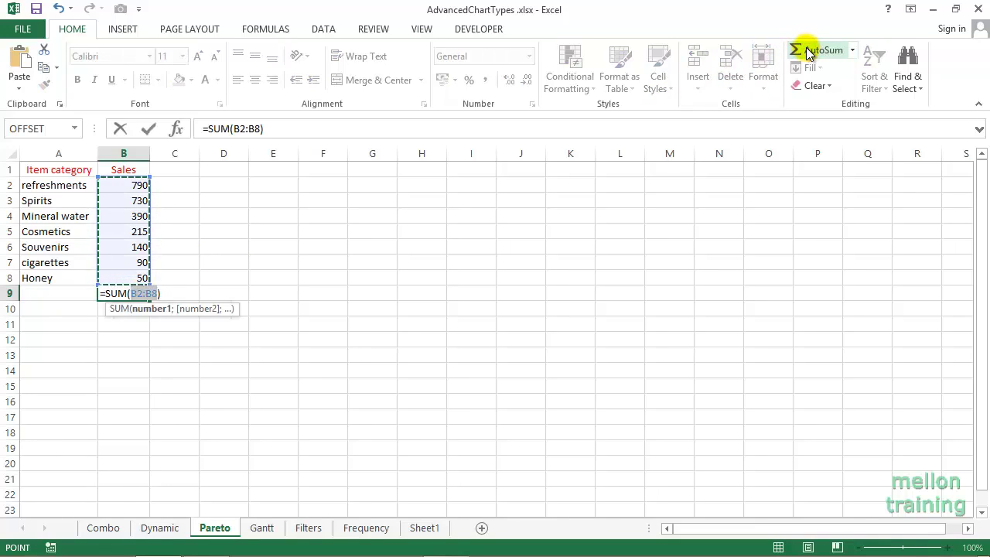
{"action": "key", "text": "Return"}
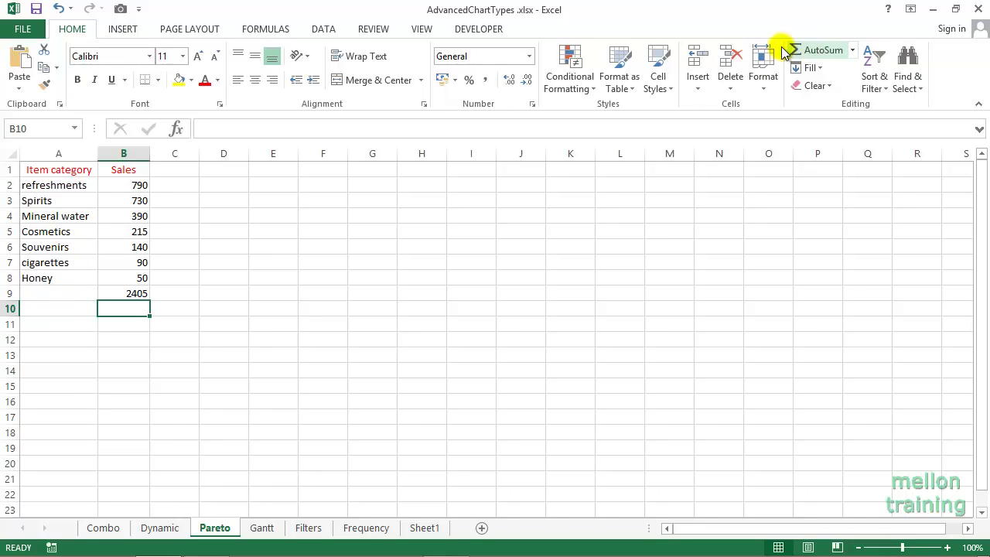
{"action": "left_click", "coordinate": [169, 169]}
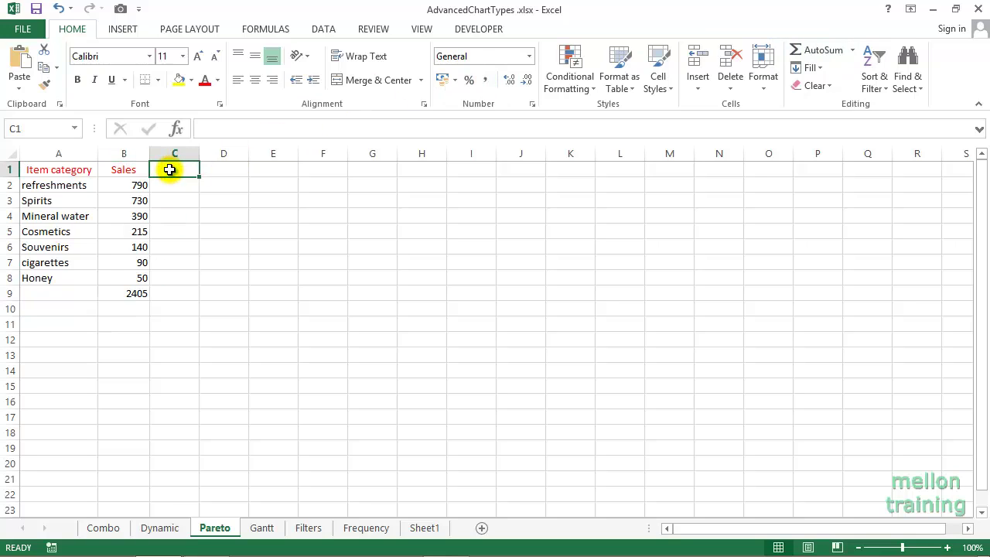
Add the header 'Cumulative' in C1 and autofit column C.
{"action": "type", "text": "ad"}
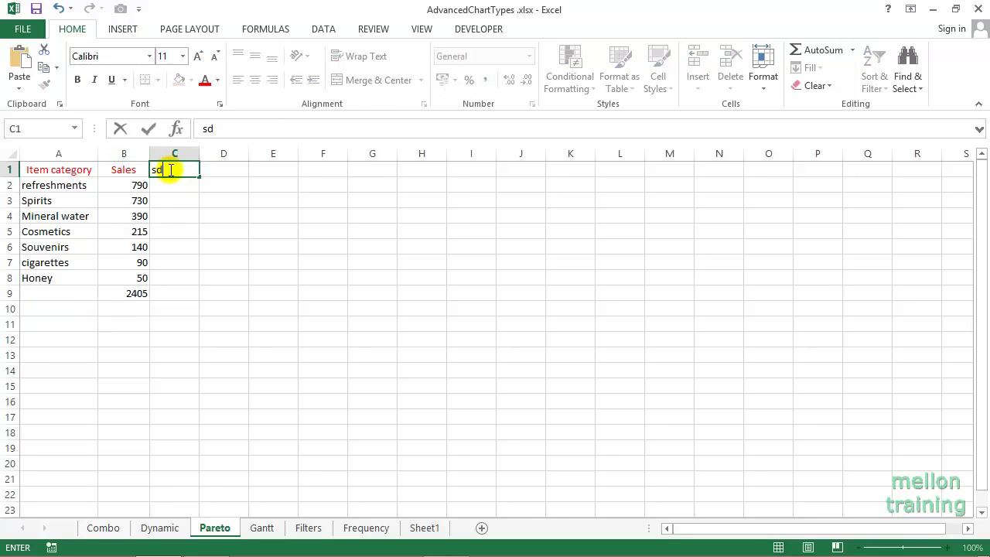
{"action": "key", "text": "BackSpace"}
{"action": "key", "text": "BackSpace"}
{"action": "type", "text": "Cumulat"}
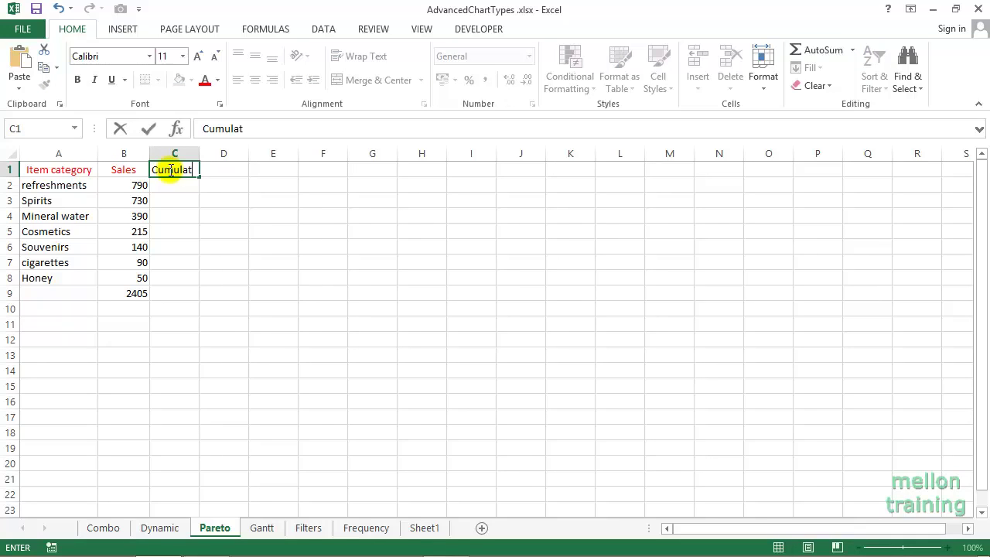
{"action": "type", "text": "ive"}
{"action": "key", "text": "Return"}
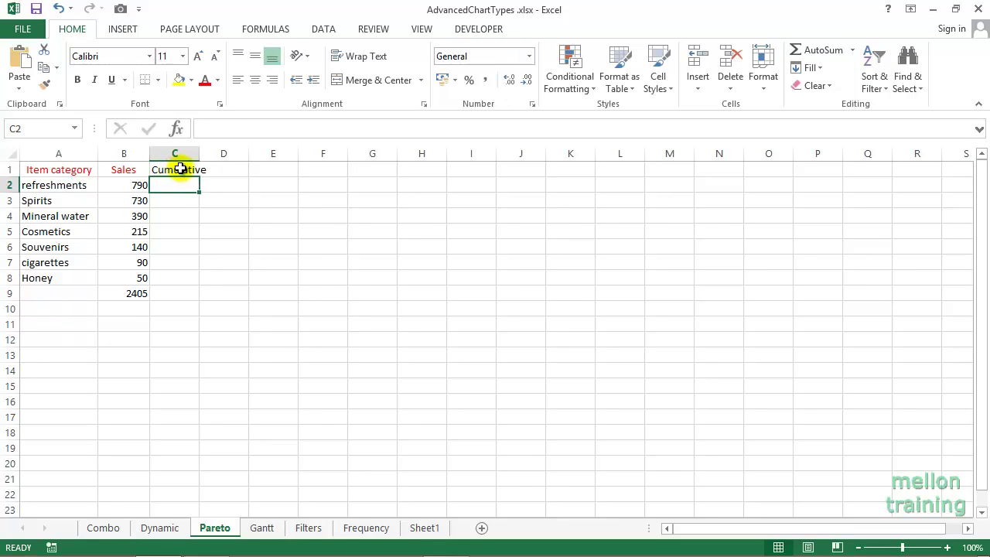
{"action": "double_click", "coordinate": [199, 153]}
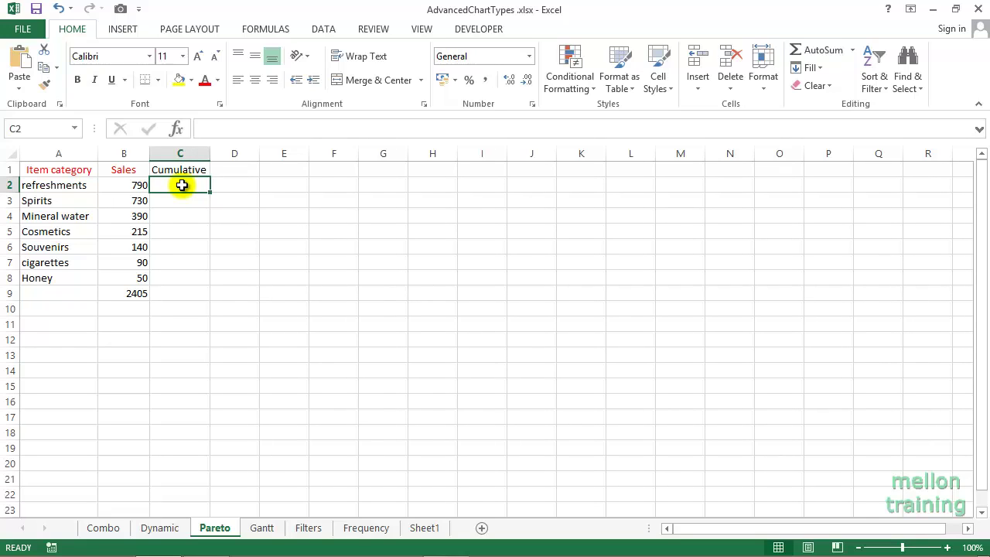
Fill column C with running totals (=B2, then =C2+B3) down to 2405 at Honey.
{"action": "type", "text": "="}
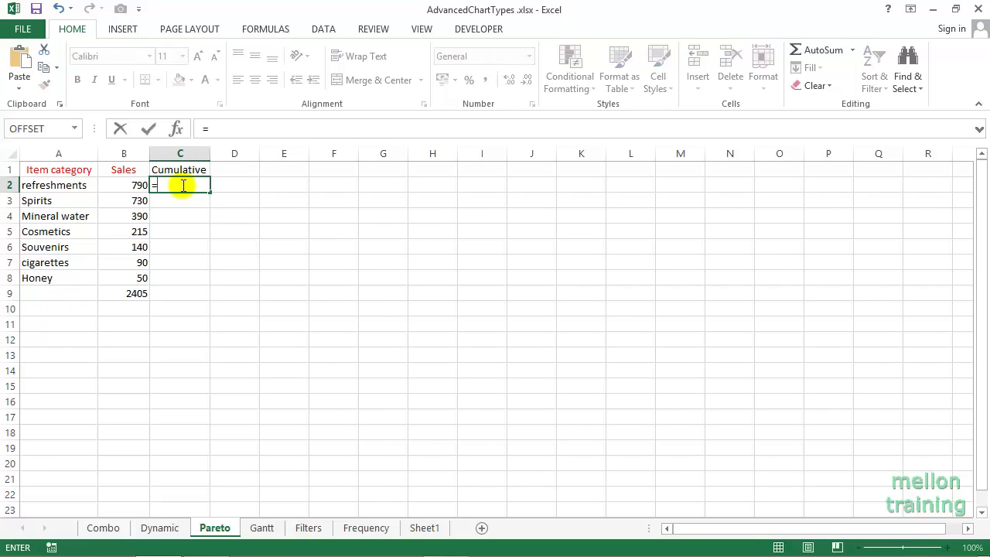
{"action": "type", "text": "B2"}
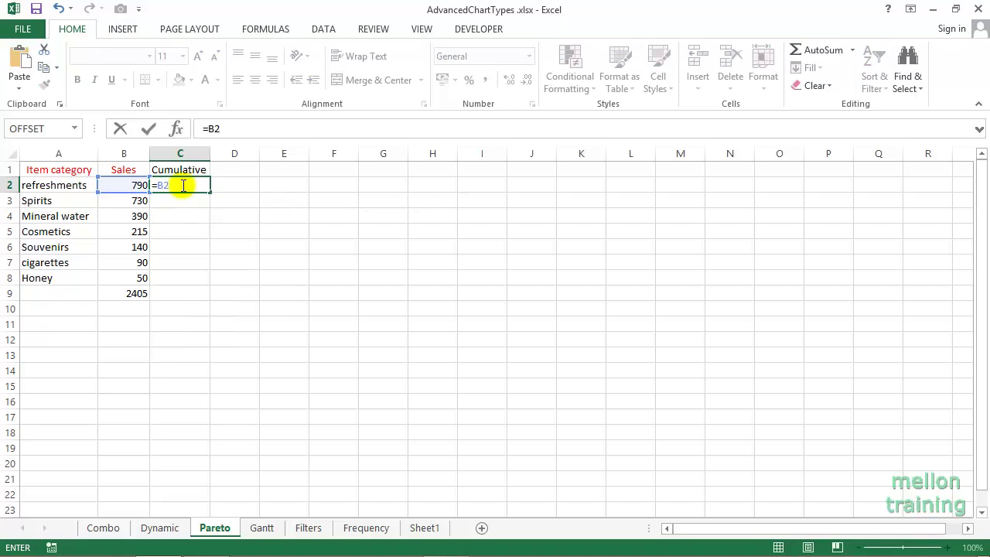
{"action": "key", "text": "Return"}
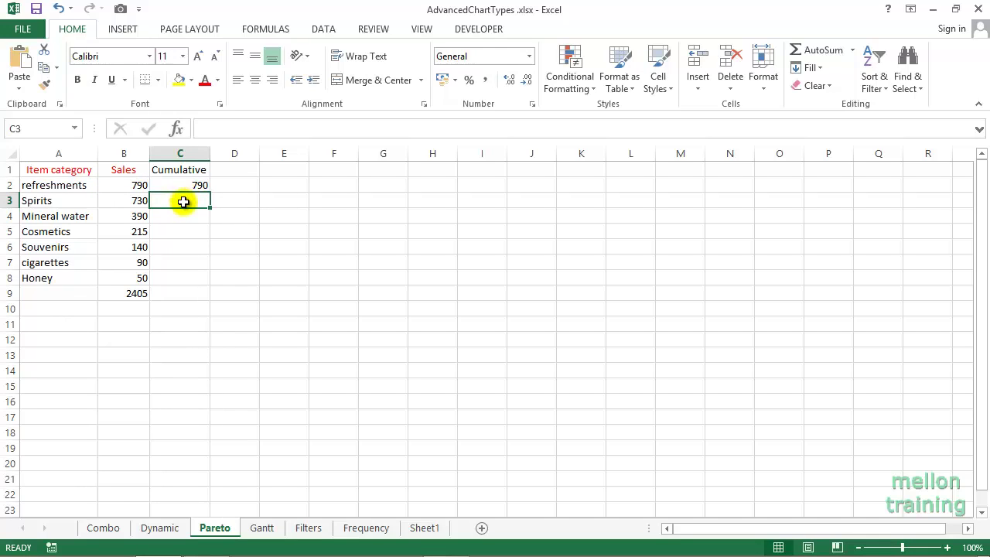
{"action": "type", "text": "="}
{"action": "type", "text": "C"}
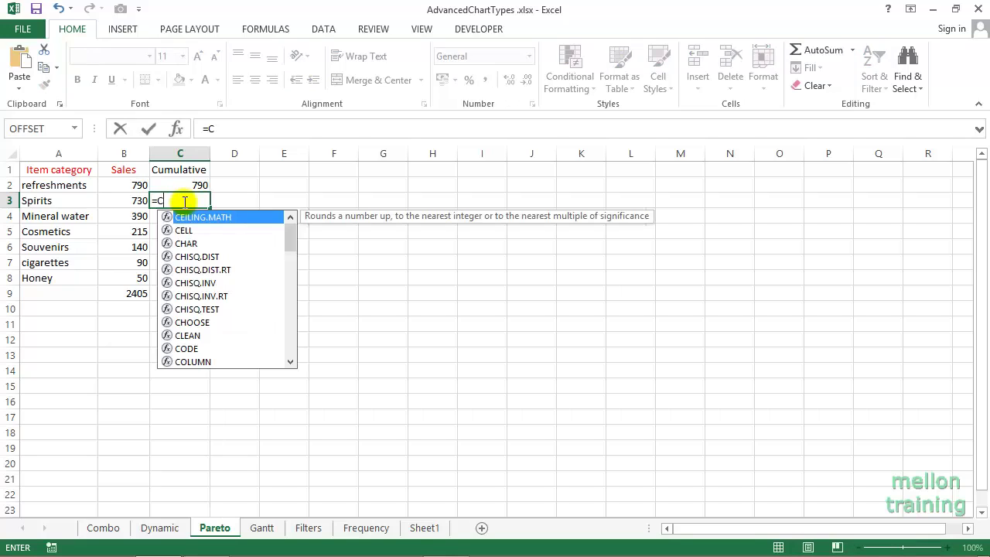
{"action": "type", "text": "2"}
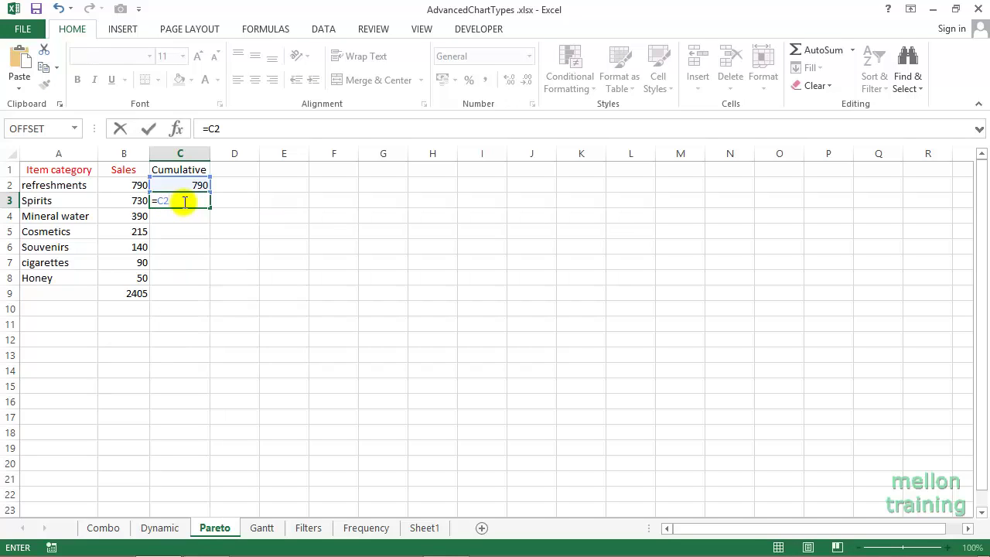
{"action": "type", "text": "+B3"}
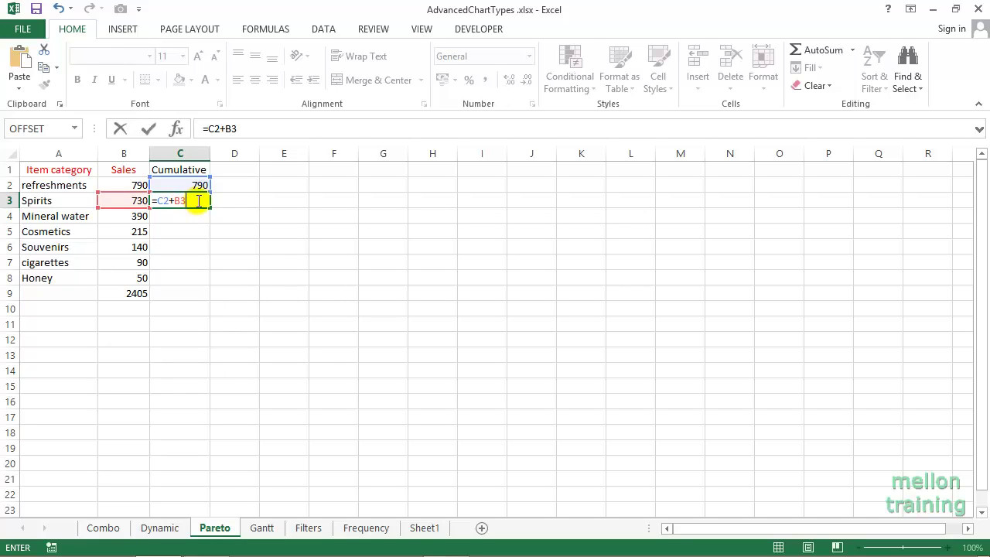
{"action": "key", "text": "Return"}
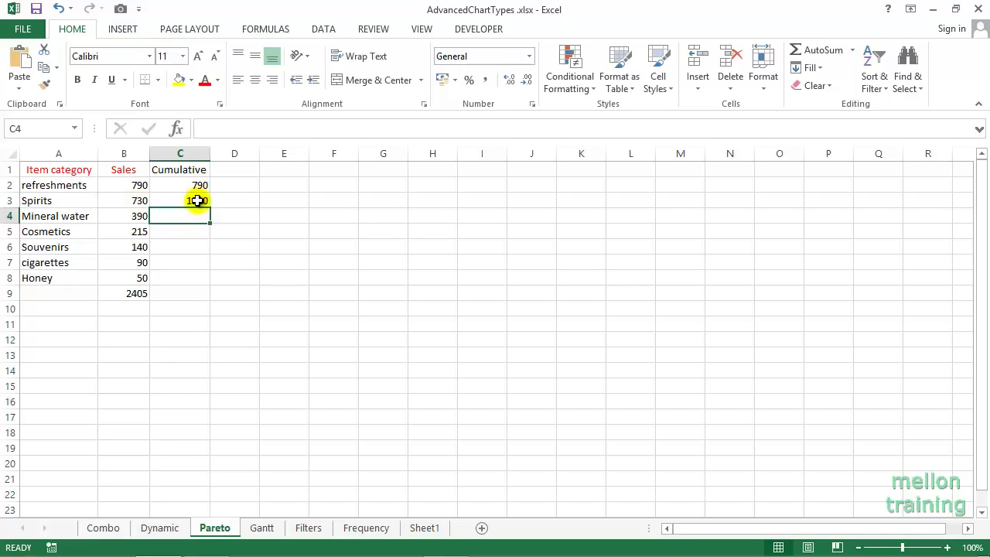
{"action": "left_click", "coordinate": [197, 202]}
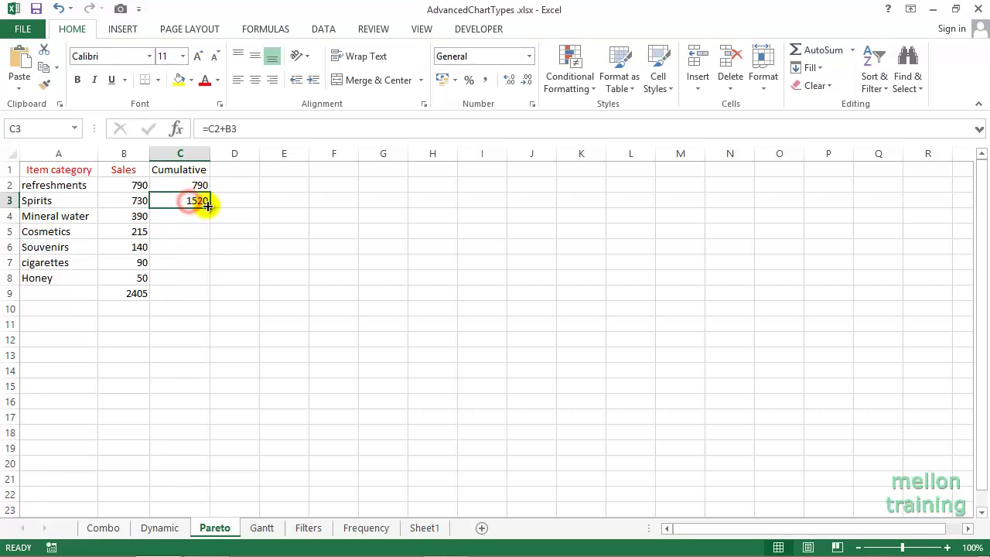
{"action": "double_click", "coordinate": [212, 207]}
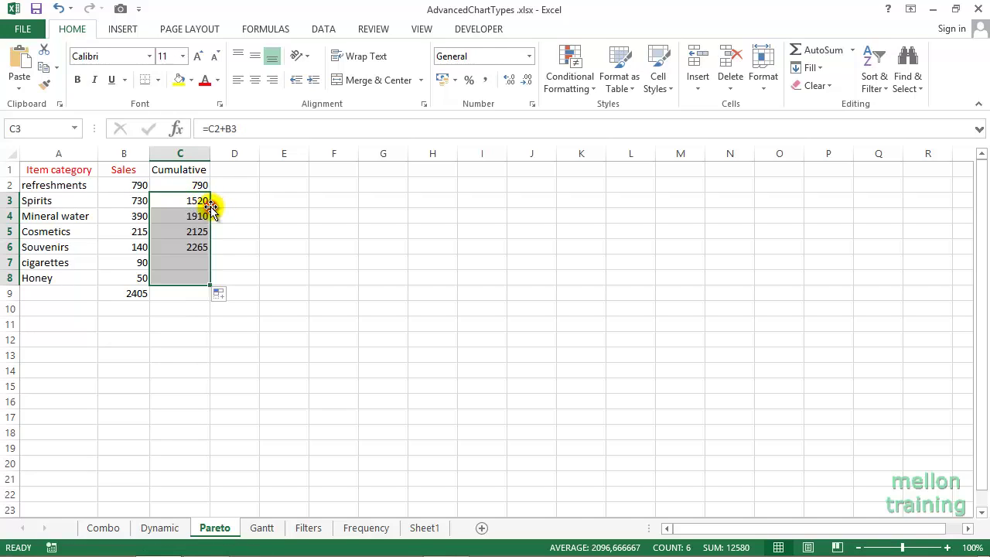
{"action": "left_click", "coordinate": [225, 215]}
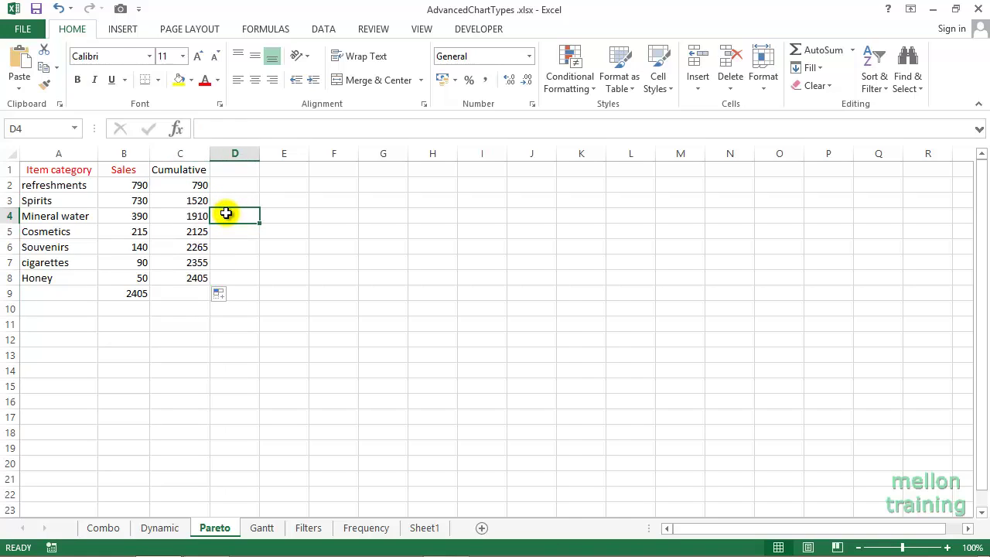
Add a 'Percent' header in D1 and the formula =C2/$B$9 in D2.
{"action": "left_click", "coordinate": [227, 169]}
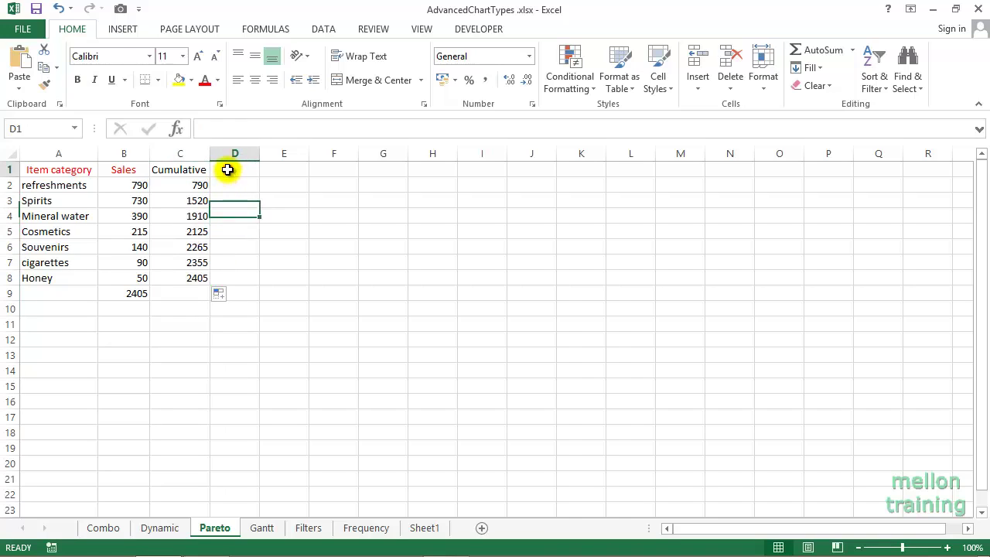
{"action": "type", "text": "P"}
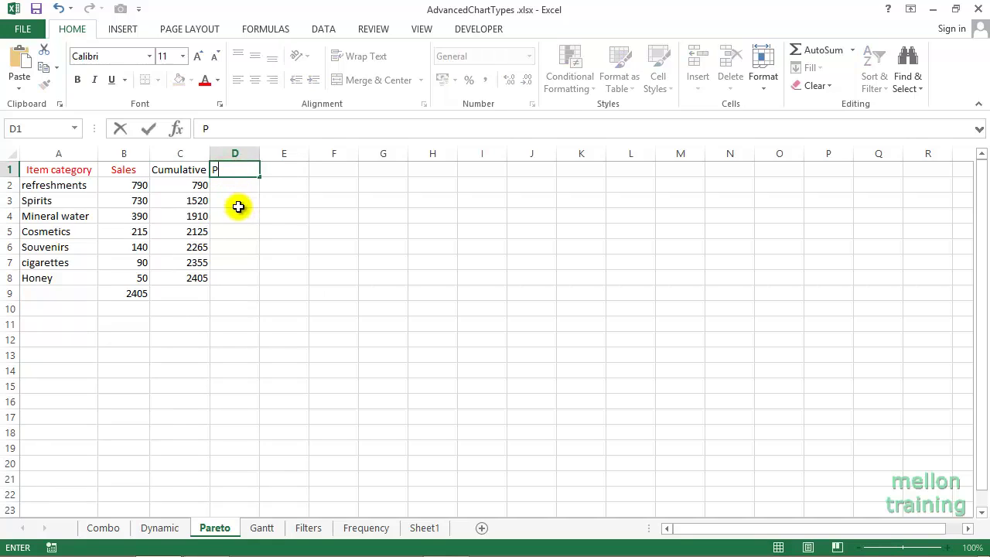
{"action": "type", "text": "ercent"}
{"action": "key", "text": "Return"}
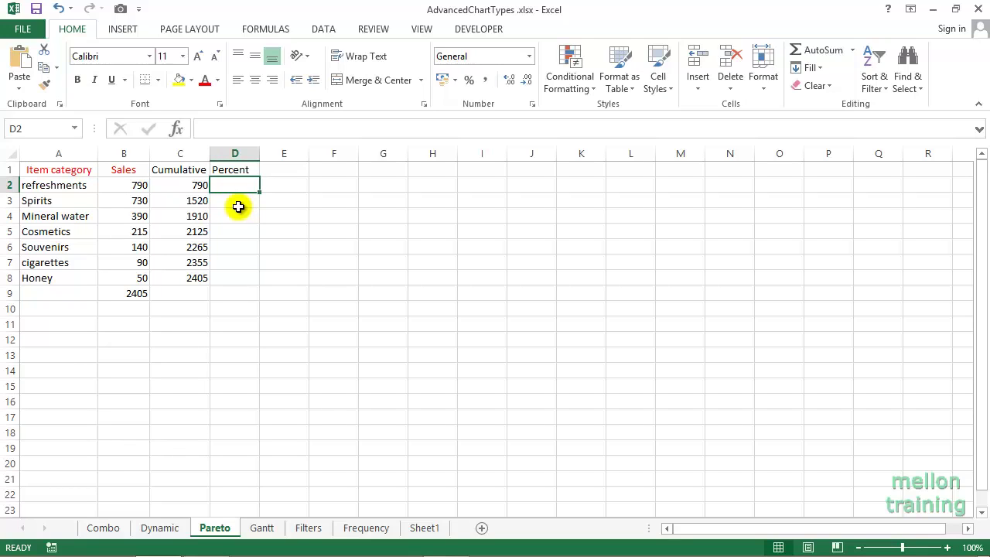
{"action": "type", "text": "="}
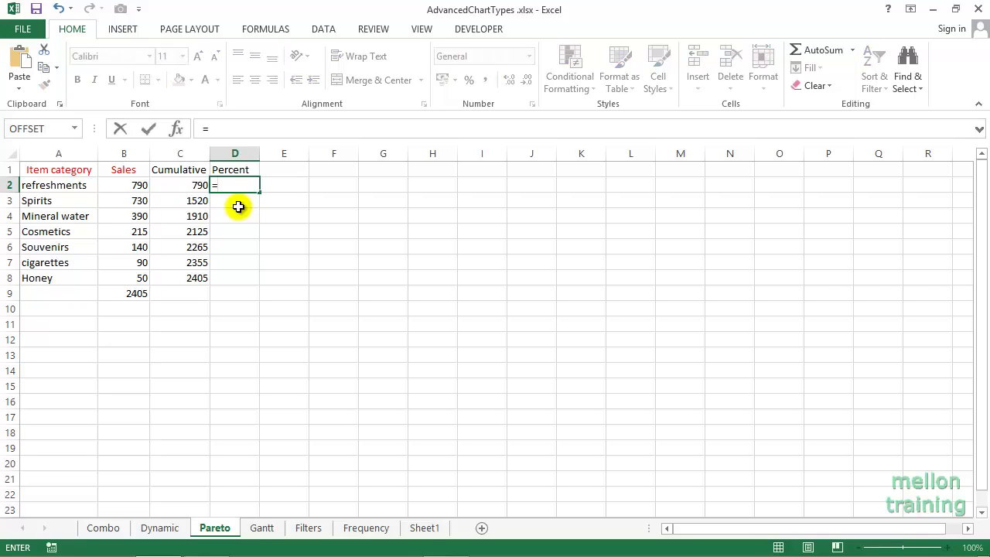
{"action": "type", "text": "C2"}
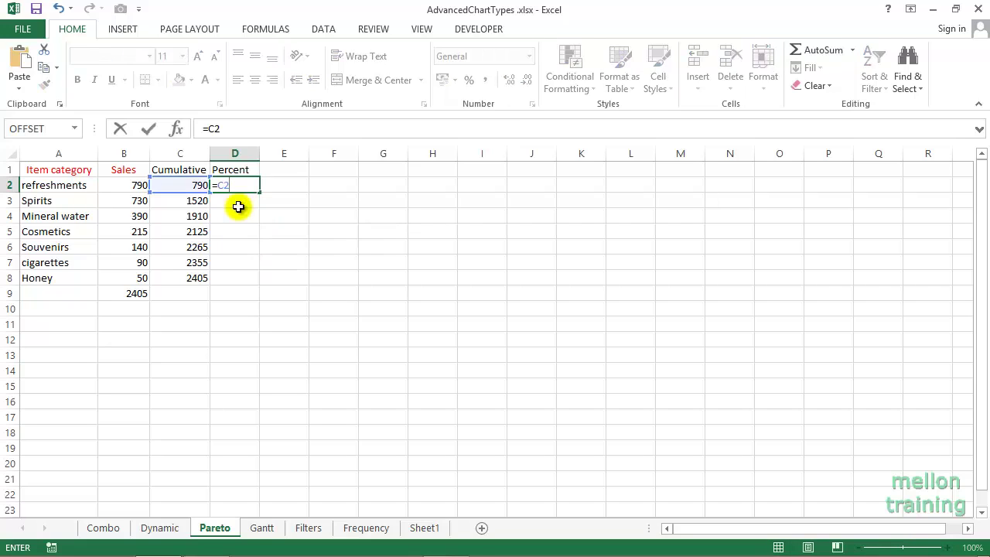
{"action": "type", "text": "/B9"}
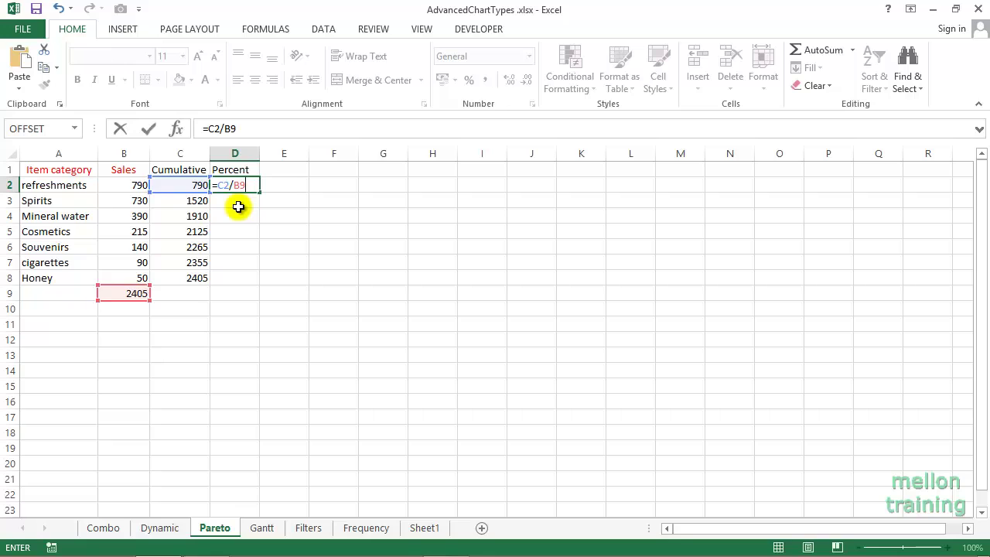
{"action": "key", "text": "F4"}
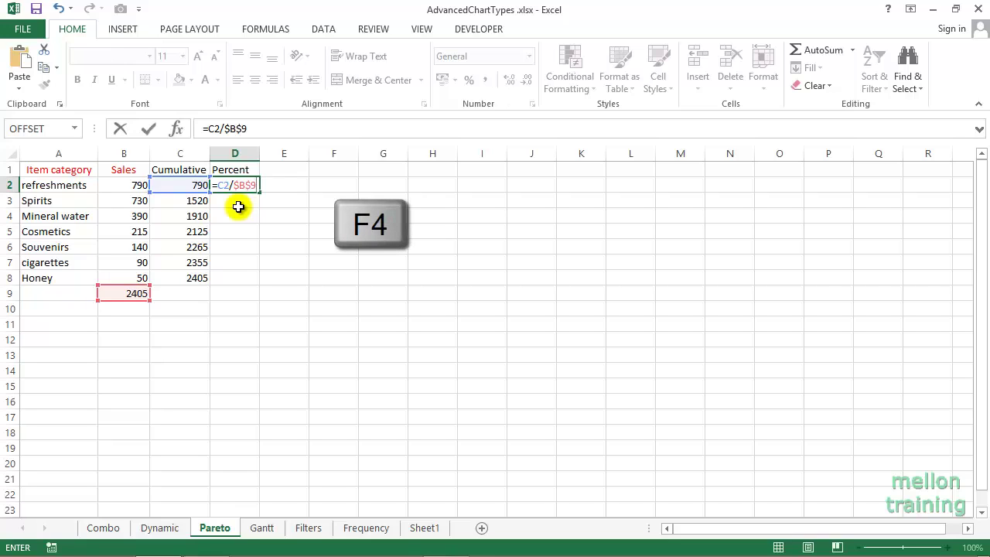
{"action": "key", "text": "Return"}
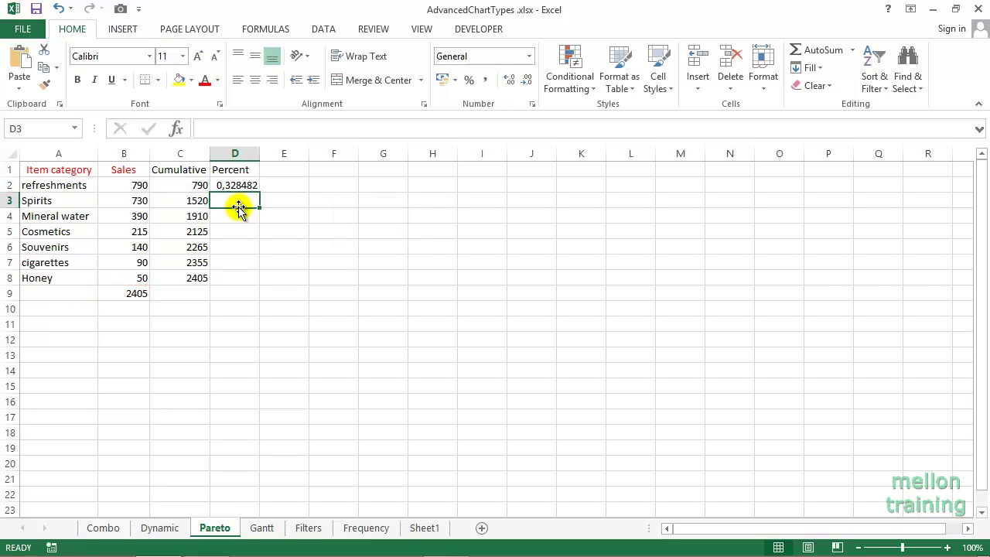
Fill the Percent formula down to D8 and format it as percentages (33% to 100%).
{"action": "left_click", "coordinate": [243, 186]}
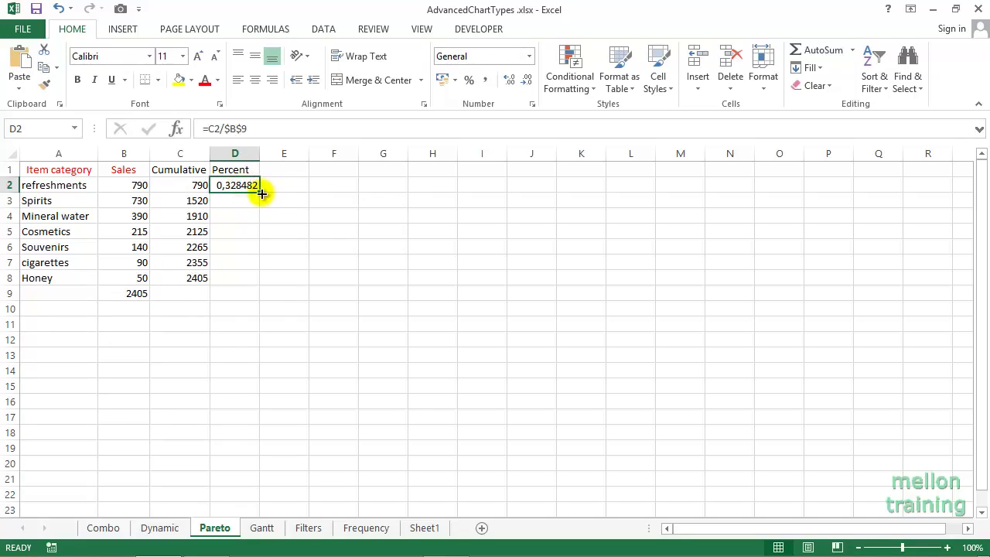
{"action": "left_click_drag", "start_coordinate": [259, 196], "coordinate": [260, 284]}
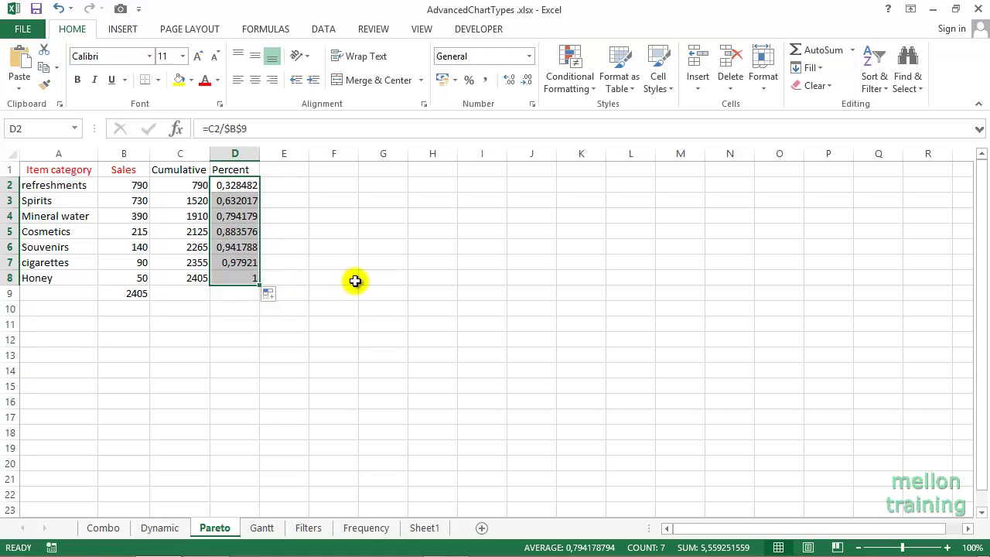
{"action": "left_click", "coordinate": [471, 81]}
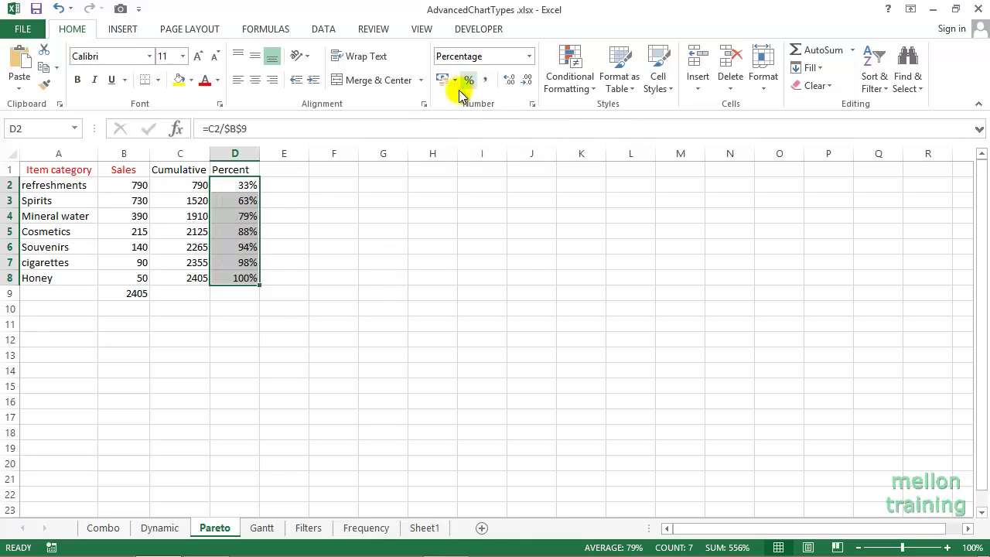
{"action": "left_click", "coordinate": [296, 233]}
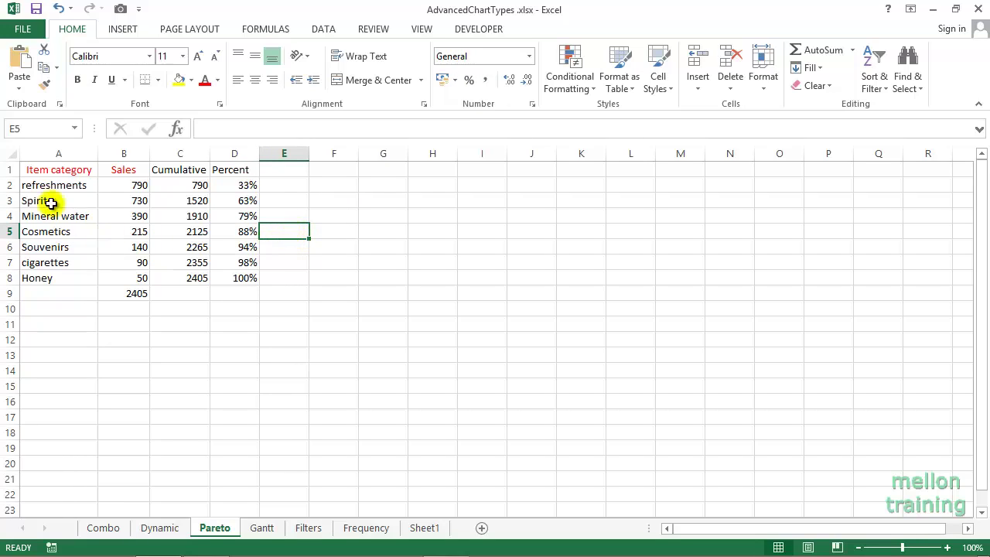
Chart A1:B8 plus D1:D8 as the recommended clustered column-line combo chart.
{"action": "left_click", "coordinate": [36, 169]}
{"action": "left_click_drag", "start_coordinate": [36, 169], "coordinate": [124, 272]}
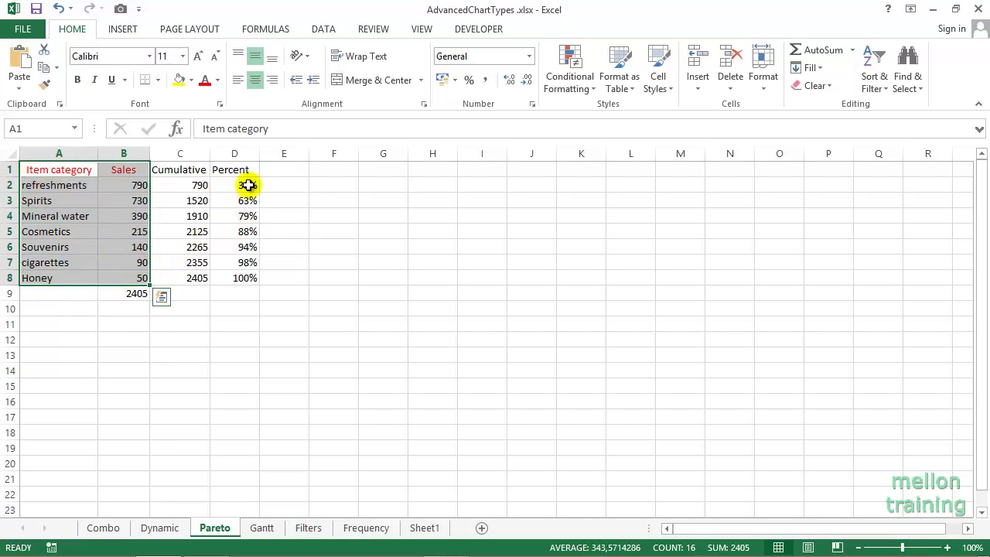
{"action": "left_click_drag", "start_coordinate": [240, 170], "coordinate": [239, 279], "text": "ctrl"}
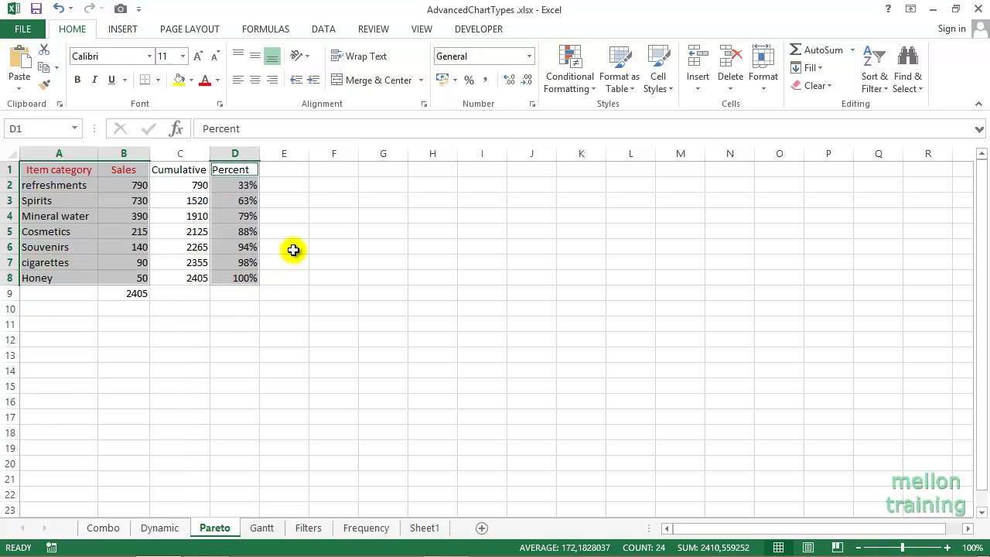
{"action": "left_click", "coordinate": [125, 31]}
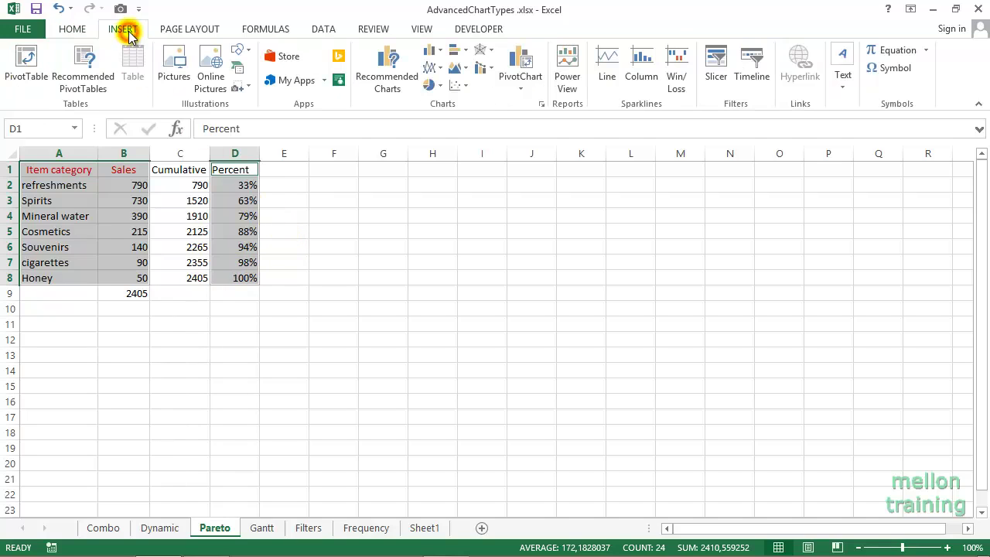
{"action": "left_click", "coordinate": [387, 68]}
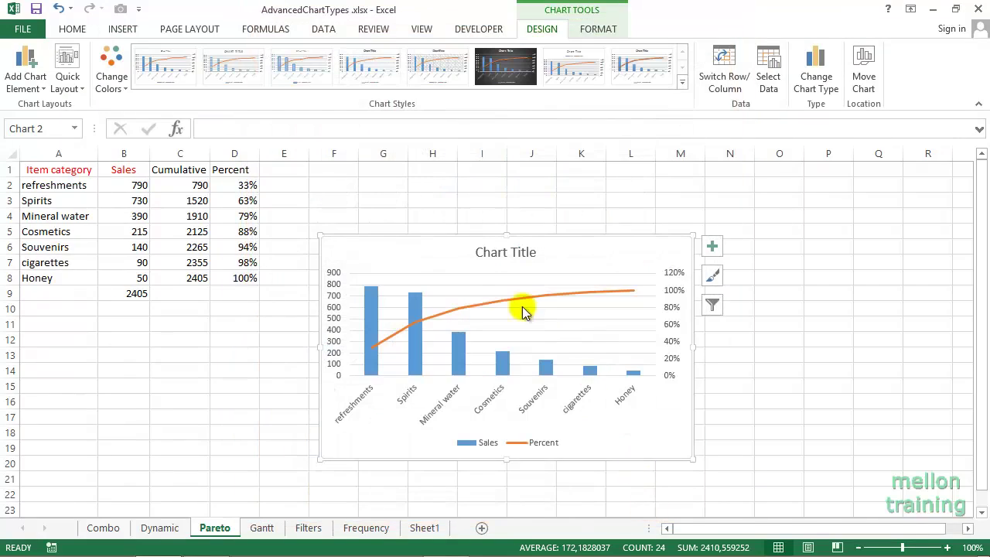
Move the chart beside the table and enlarge it to span roughly columns E–M, rows 1–18.
{"action": "left_click_drag", "start_coordinate": [431, 252], "coordinate": [395, 197]}
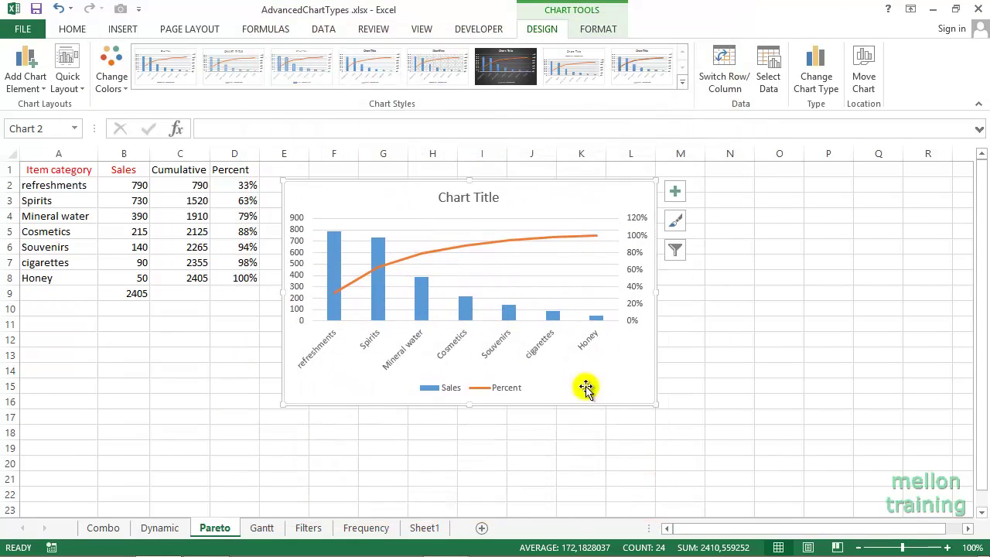
{"action": "left_click_drag", "start_coordinate": [659, 406], "coordinate": [702, 436]}
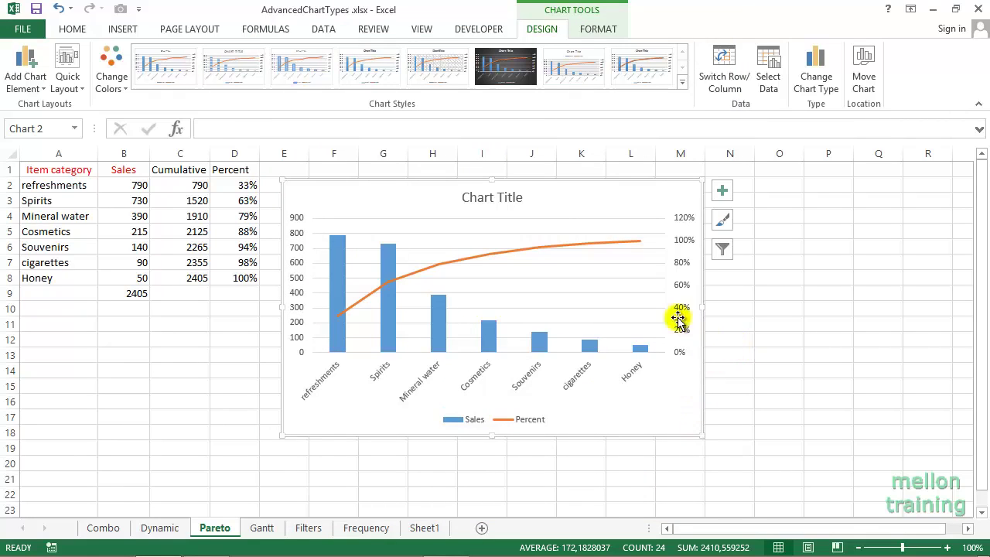
{"action": "left_click", "coordinate": [552, 254]}
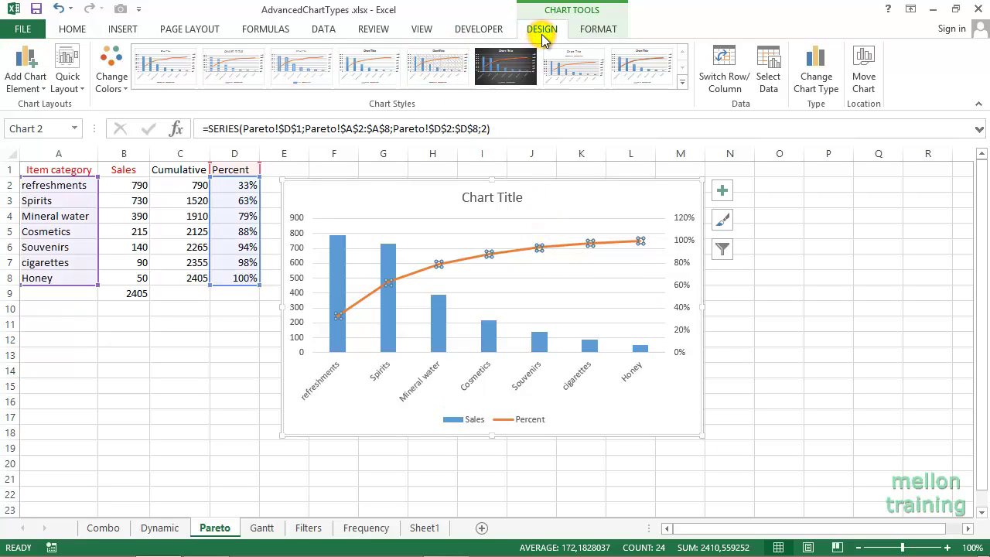
Add data labels below the Percent line points, showing 33% through 100%.
{"action": "left_click", "coordinate": [43, 90]}
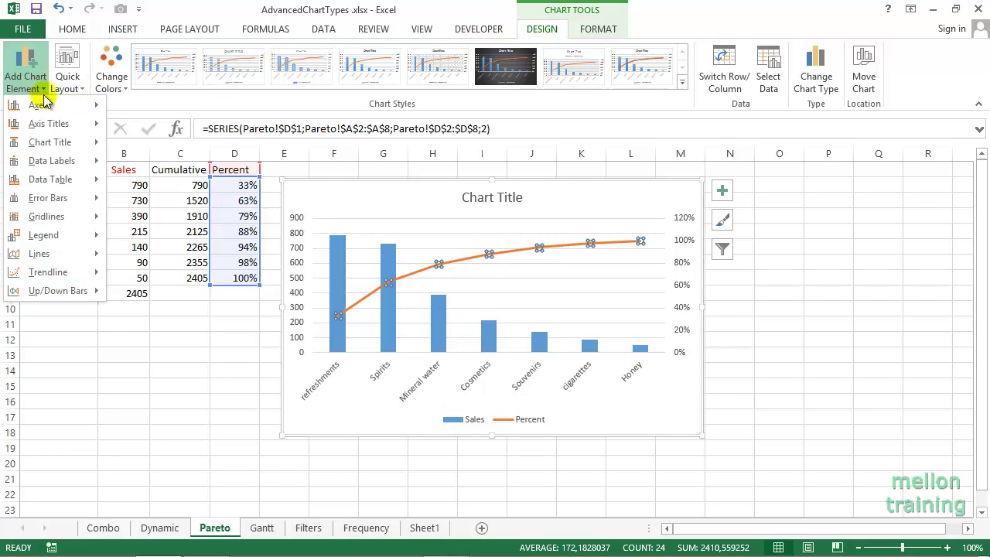
{"action": "mouse_move", "coordinate": [53, 166]}
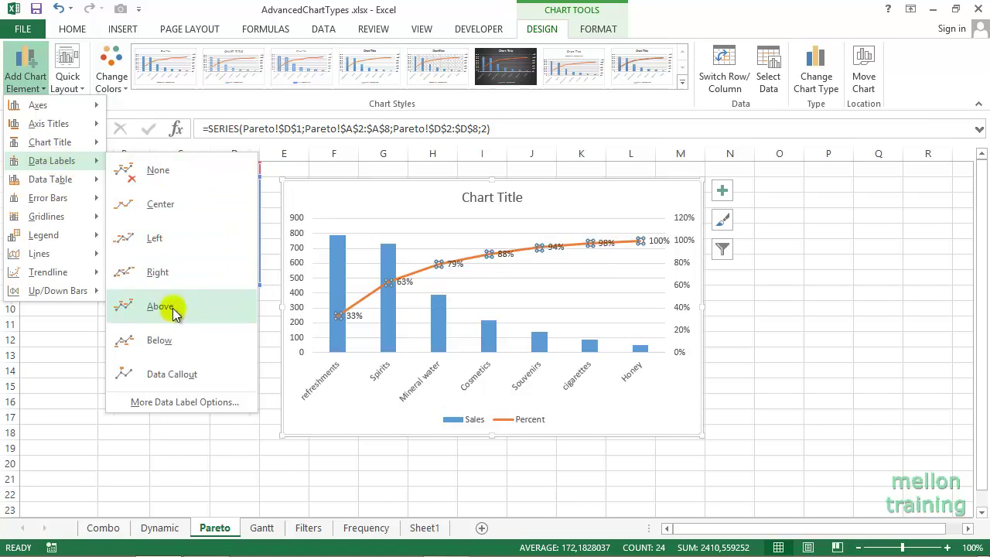
{"action": "left_click", "coordinate": [170, 343]}
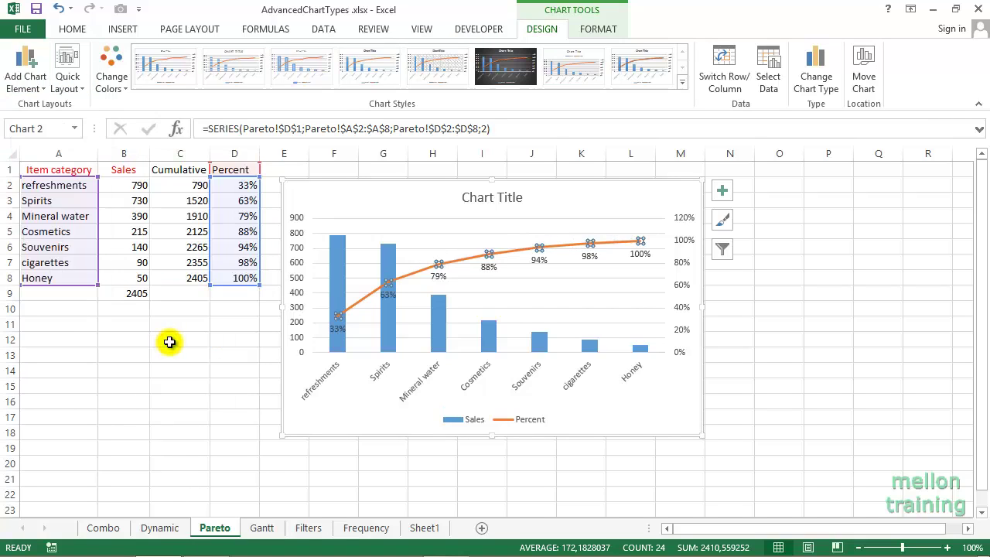
{"action": "left_click", "coordinate": [196, 360]}
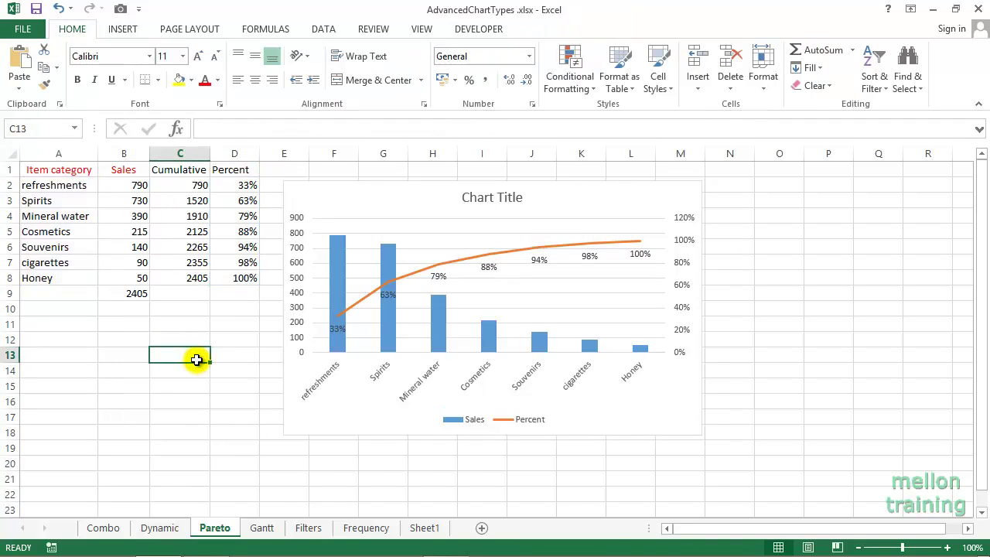